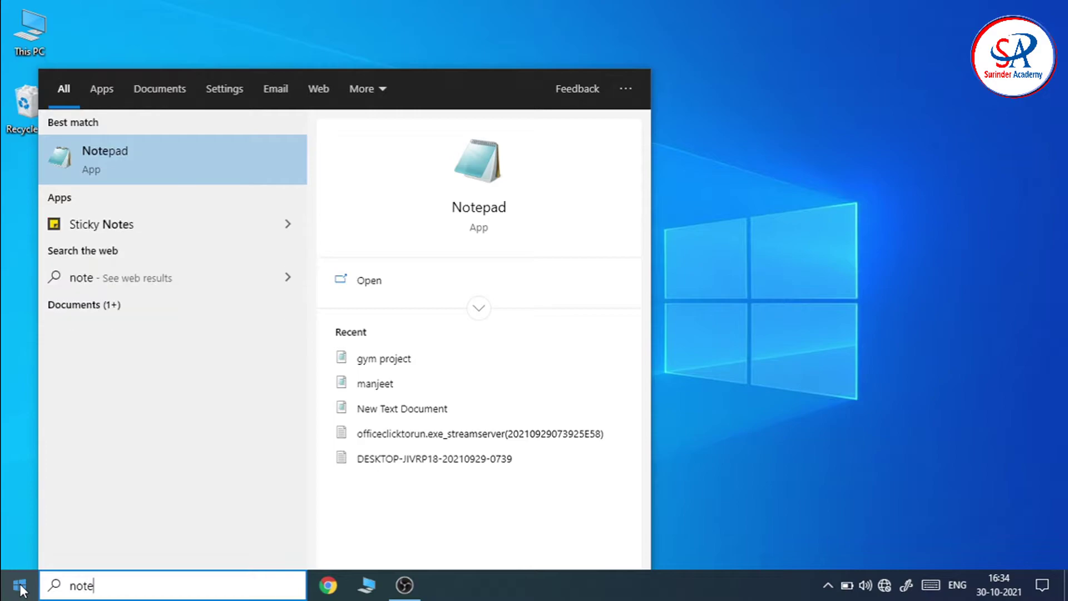
Step: Launch Notepad from the search results to view its taskbar icon, and close the empty window
left_click(122, 146)
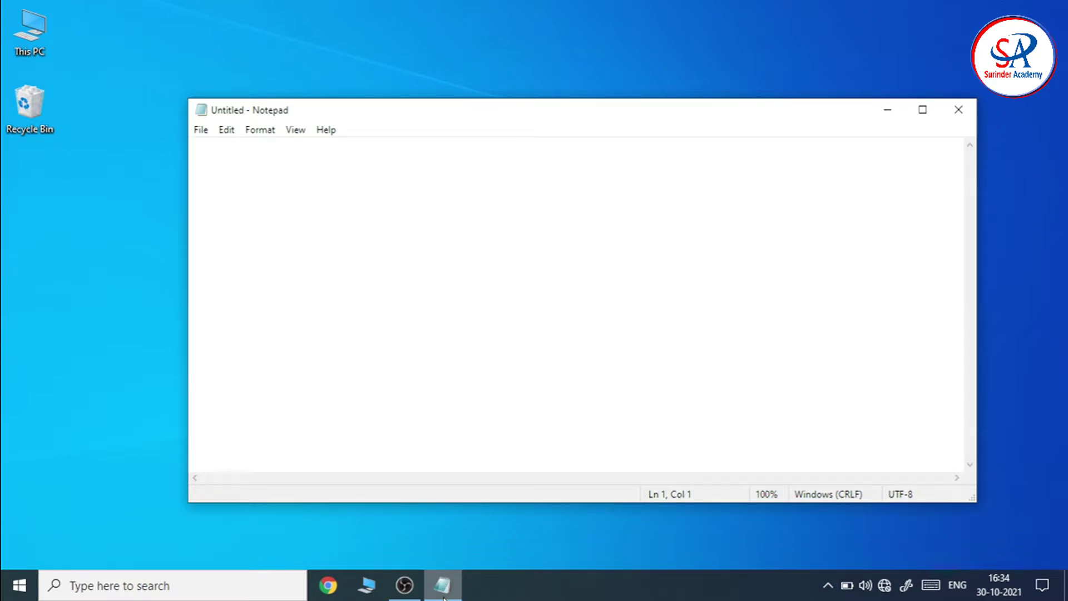
mouse_move(443, 582)
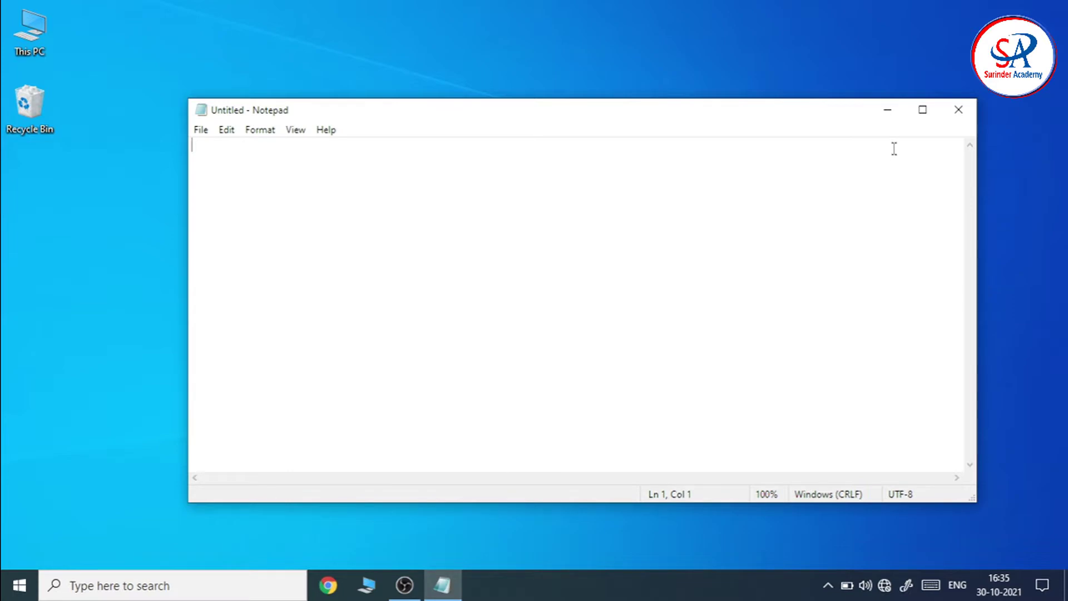
left_click(966, 113)
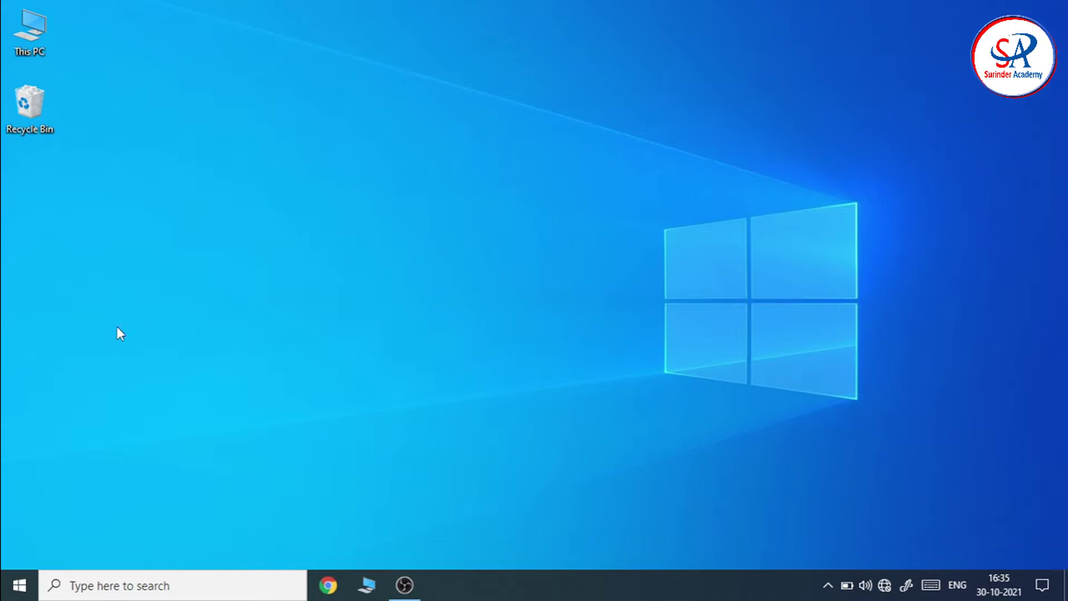
Step: Look through the full list of installed apps in the Start menu, and close the menu
left_click(20, 587)
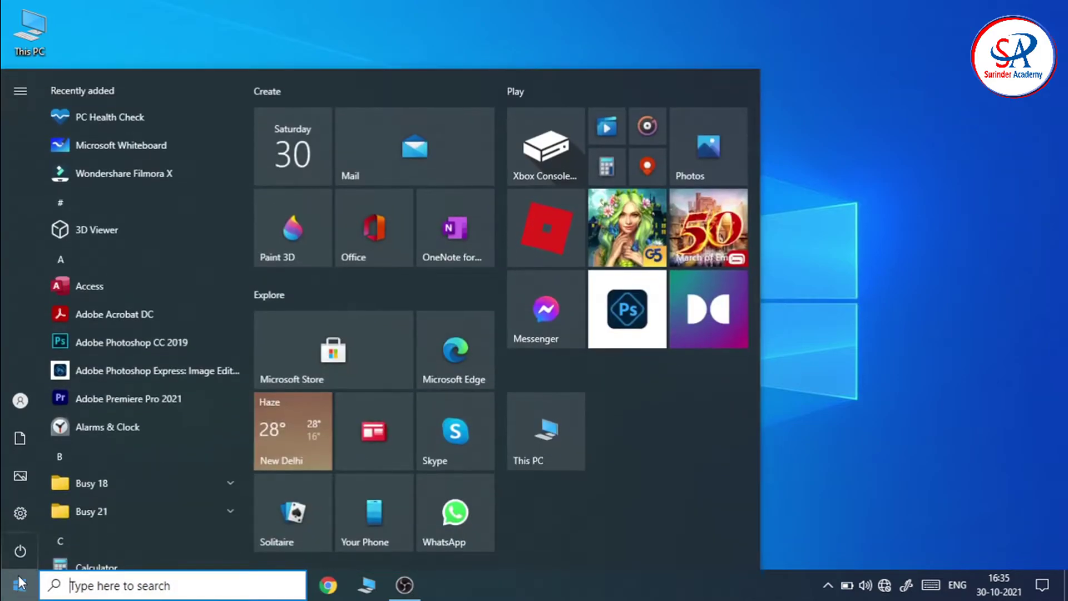
scroll(160, 242, "down", 7)
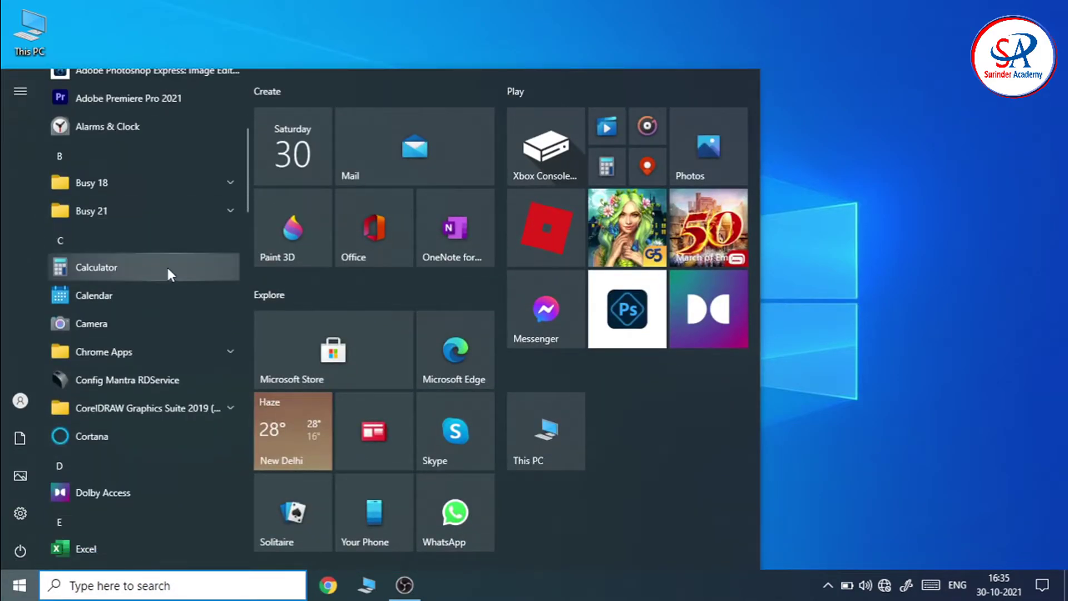
scroll(167, 293, "down", 12)
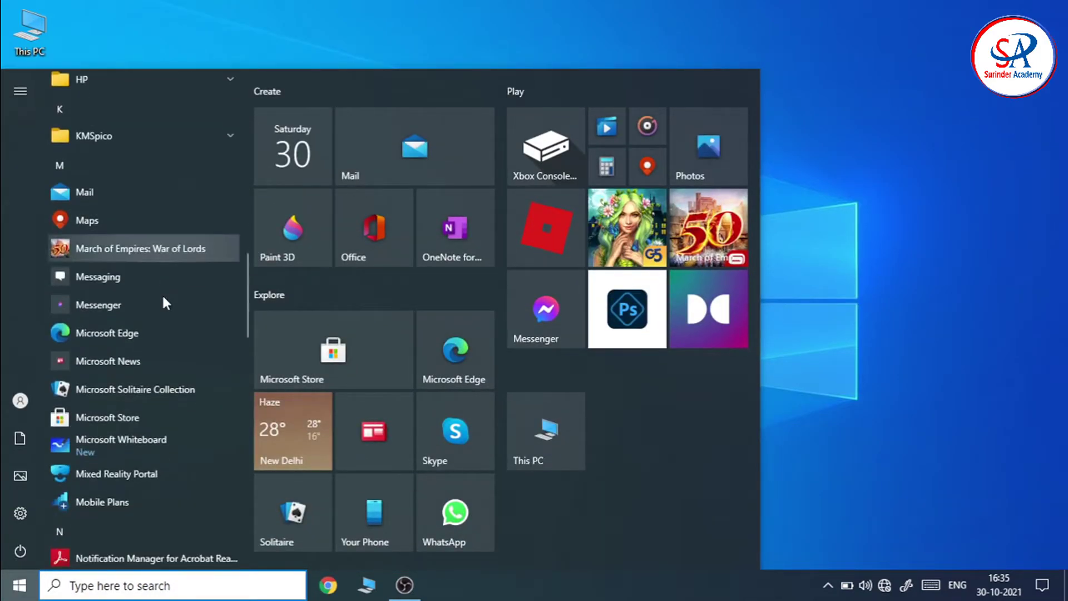
scroll(156, 342, "down", 10)
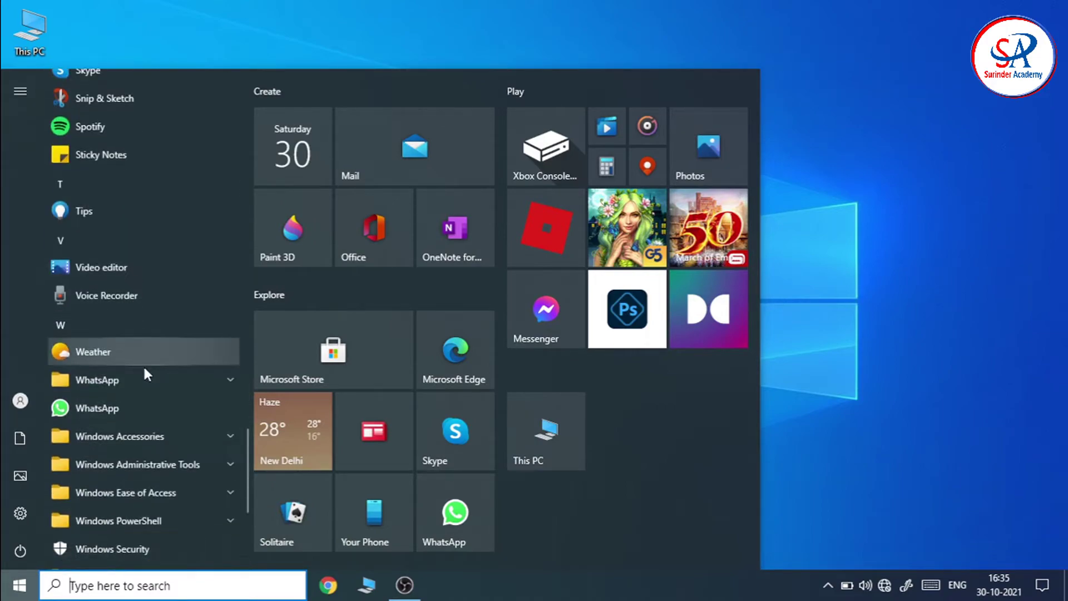
scroll(138, 250, "up", 20)
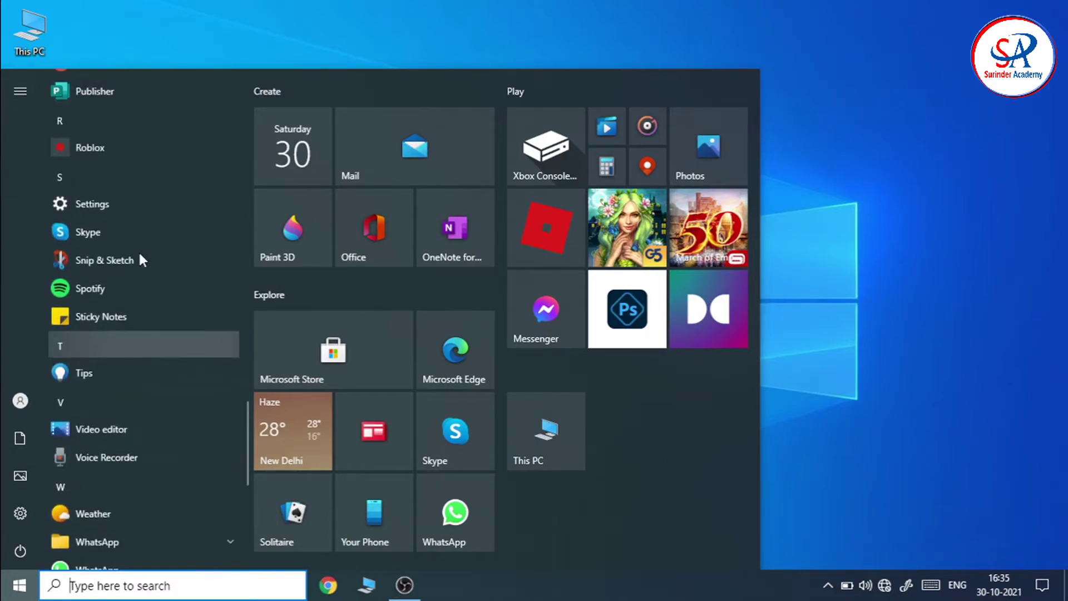
scroll(156, 190, "up", 8)
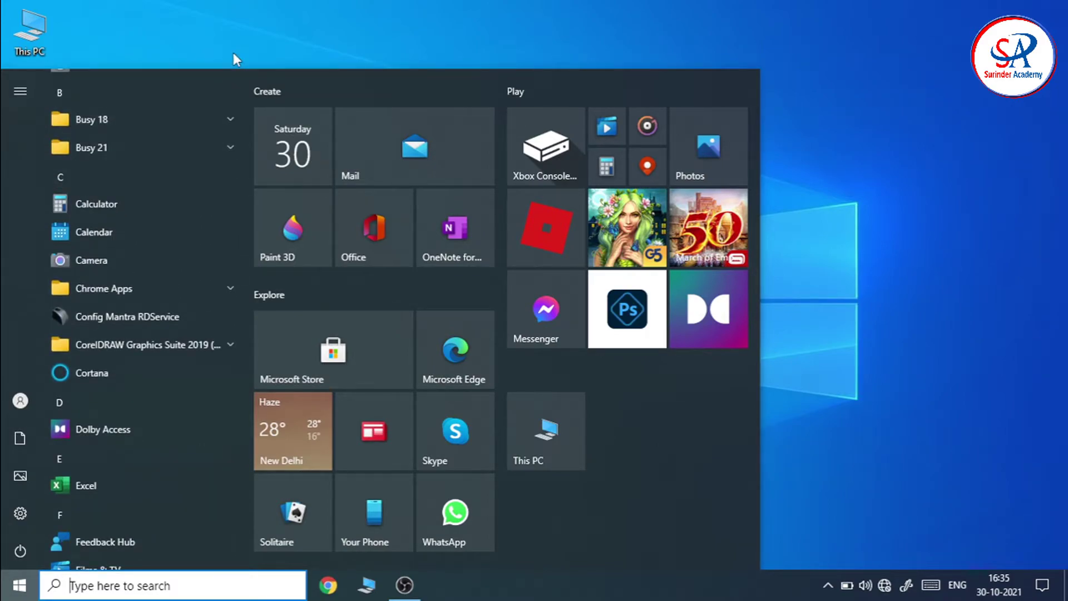
scroll(161, 322, "up", 5)
scroll(159, 339, "up", 2)
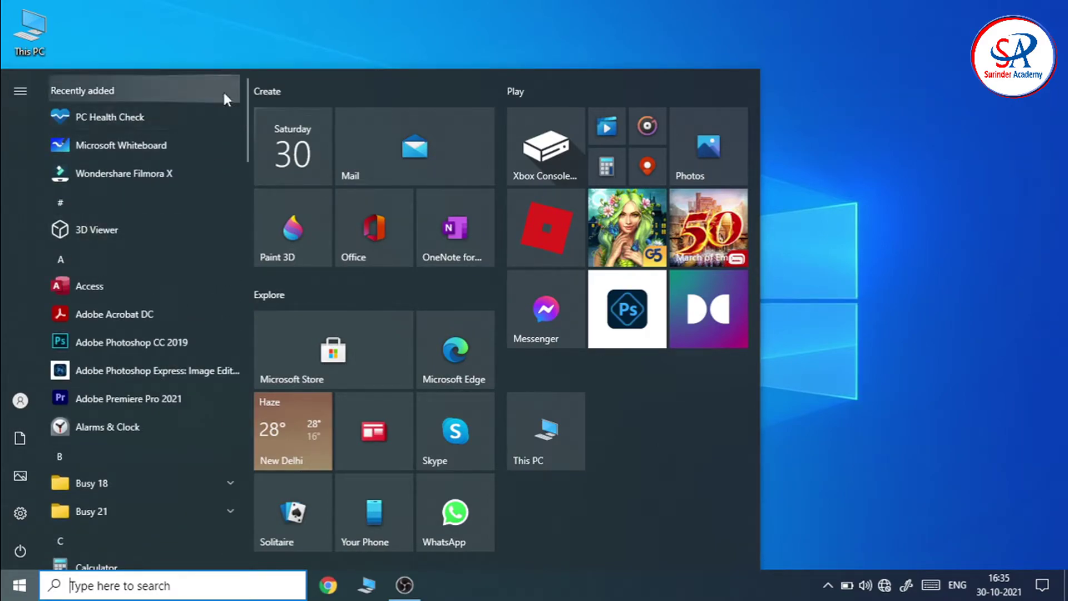
left_click(272, 52)
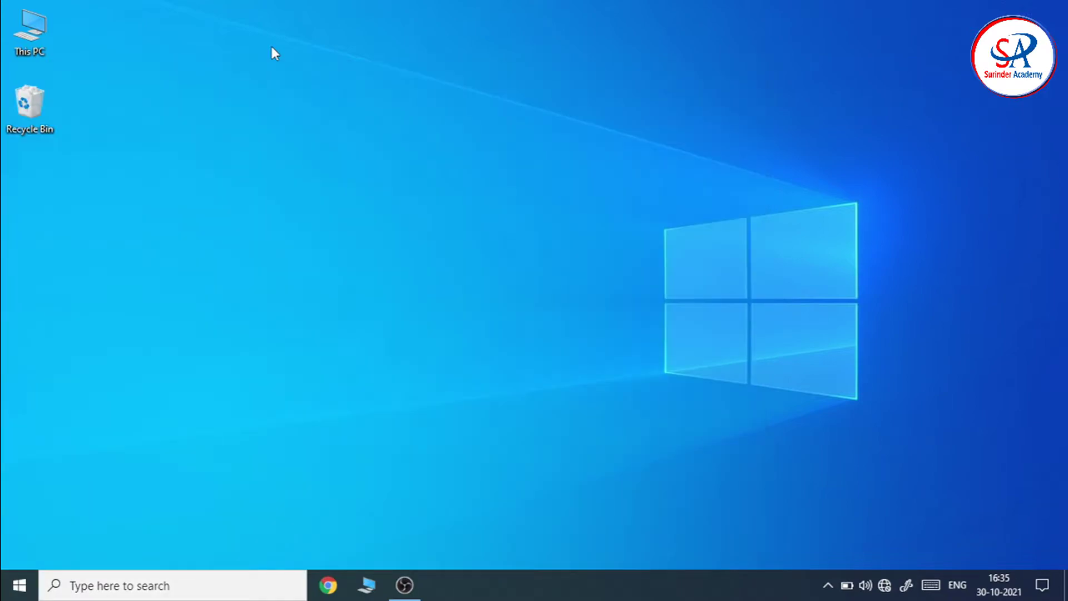
Step: Search Windows for "note" and open Notepad to preview its window from the taskbar, and close it
left_click(106, 585)
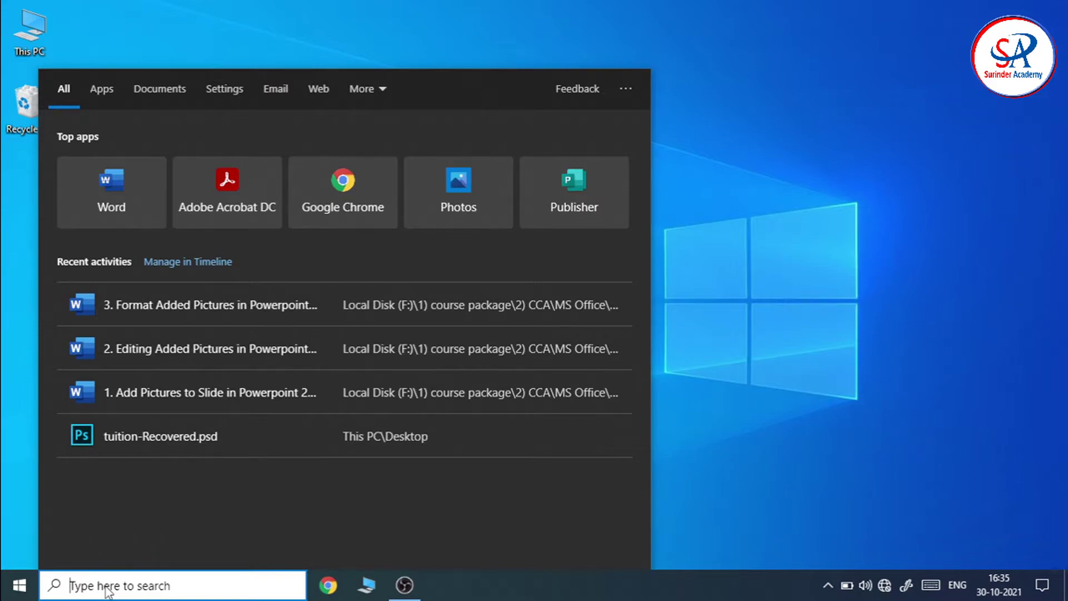
type("note")
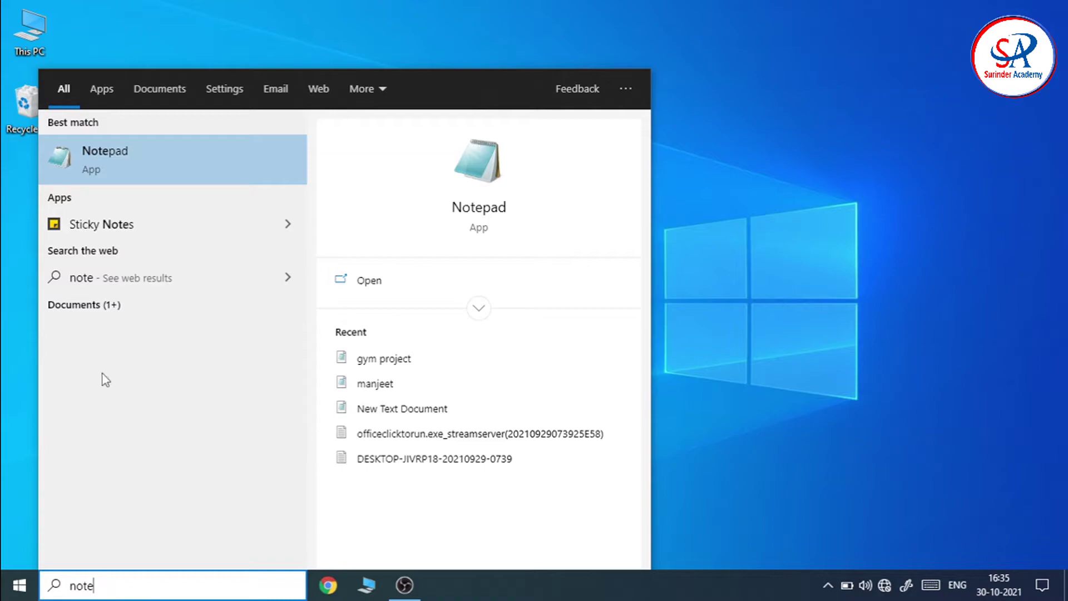
left_click(413, 284)
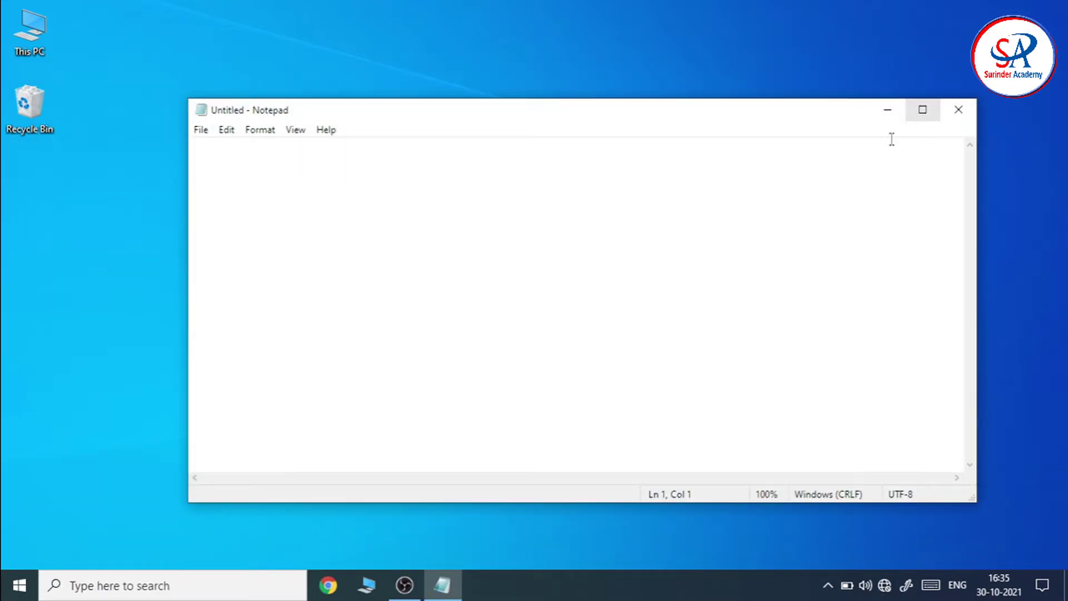
mouse_move(459, 587)
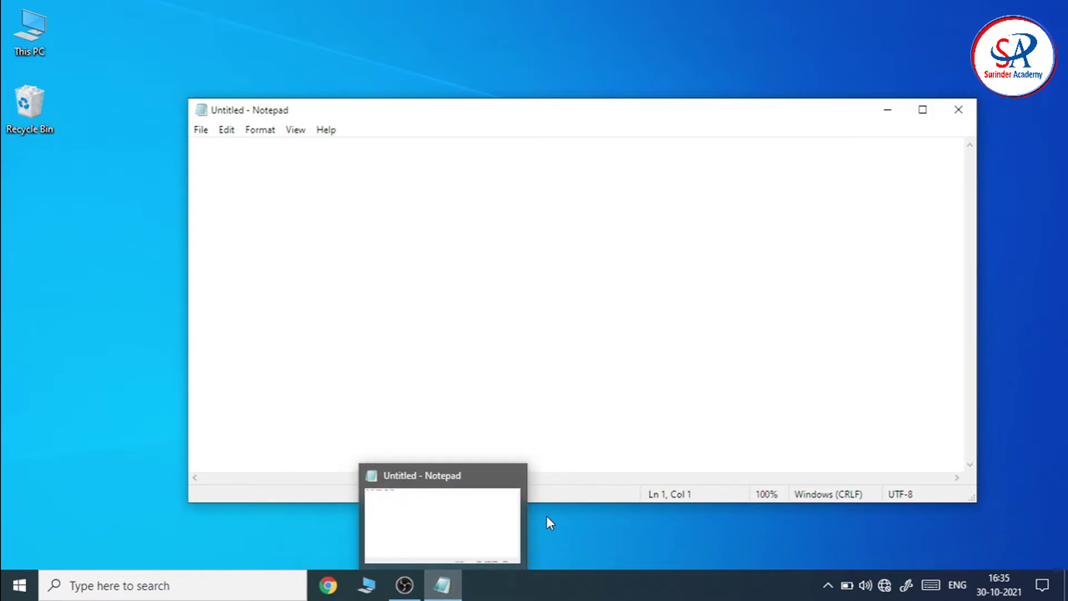
left_click(950, 112)
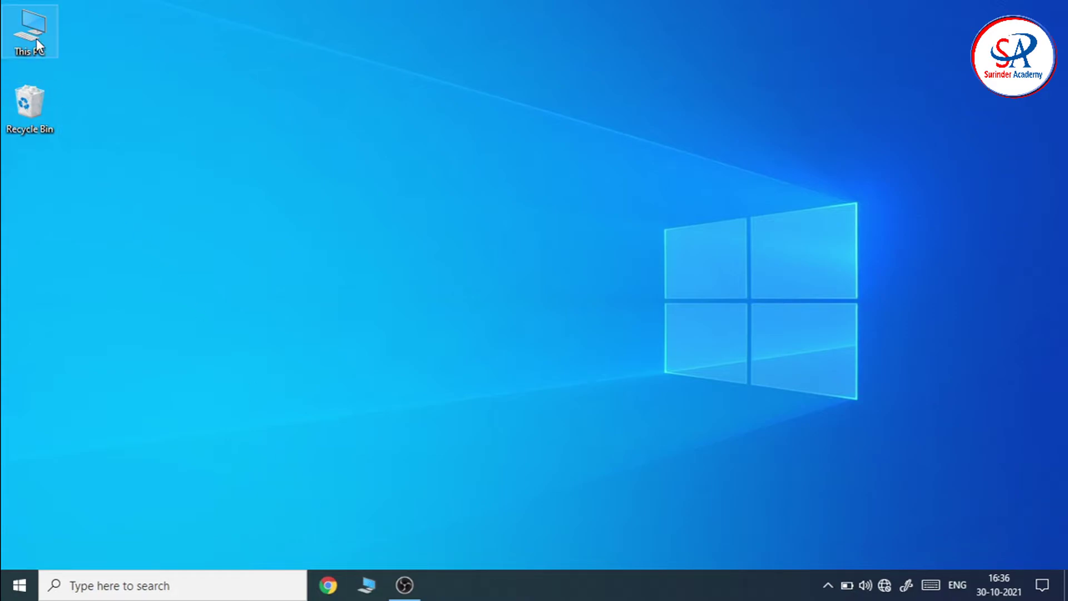
Step: Open This PC from its desktop shortcut and again from its taskbar shortcut, closing the window each time
double_click(25, 18)
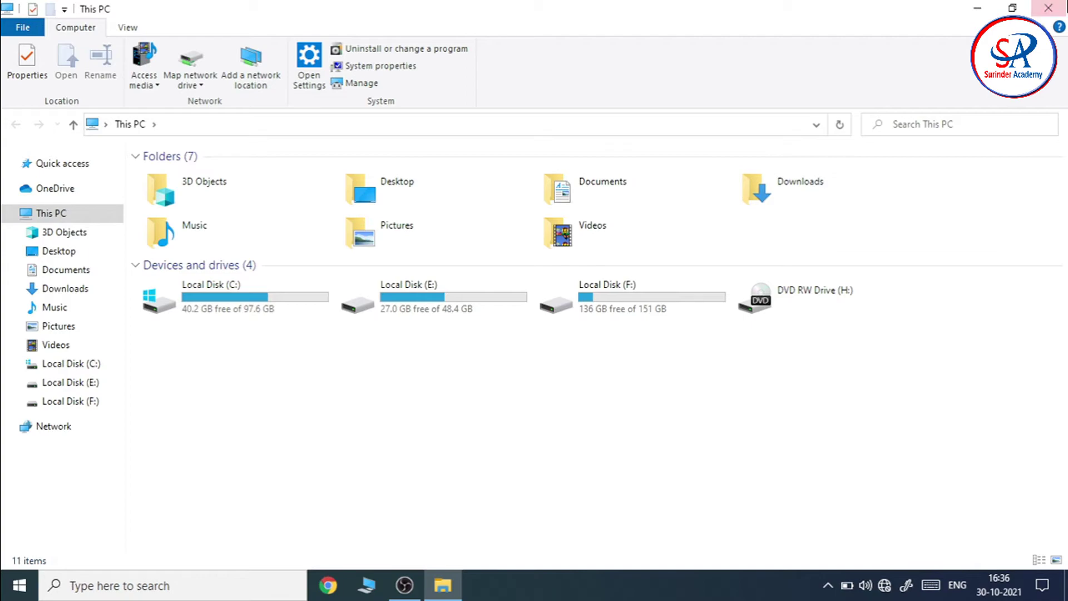
left_click(1048, 8)
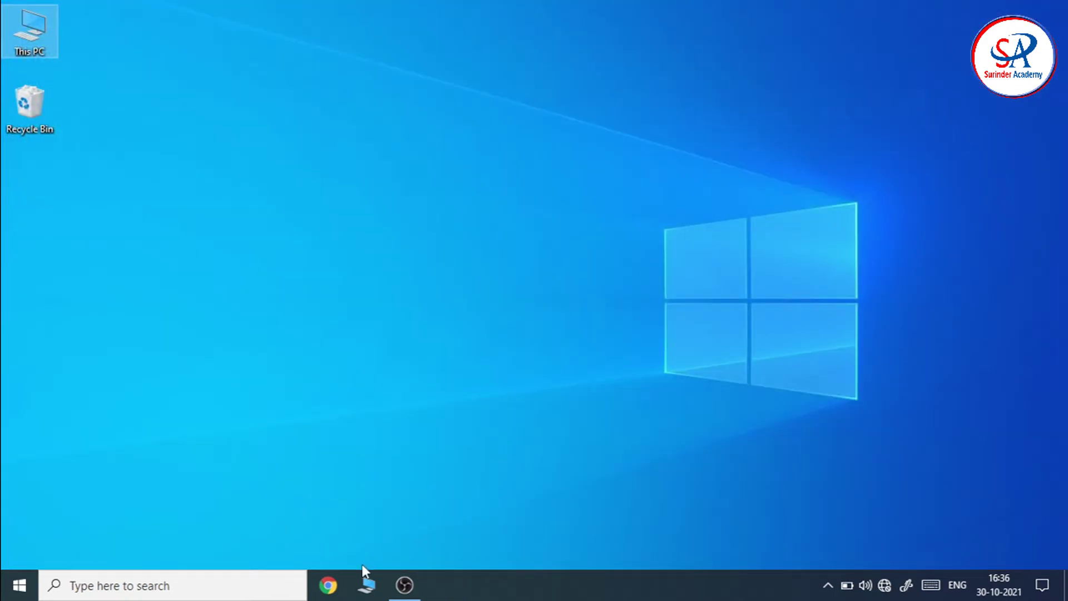
left_click(365, 585)
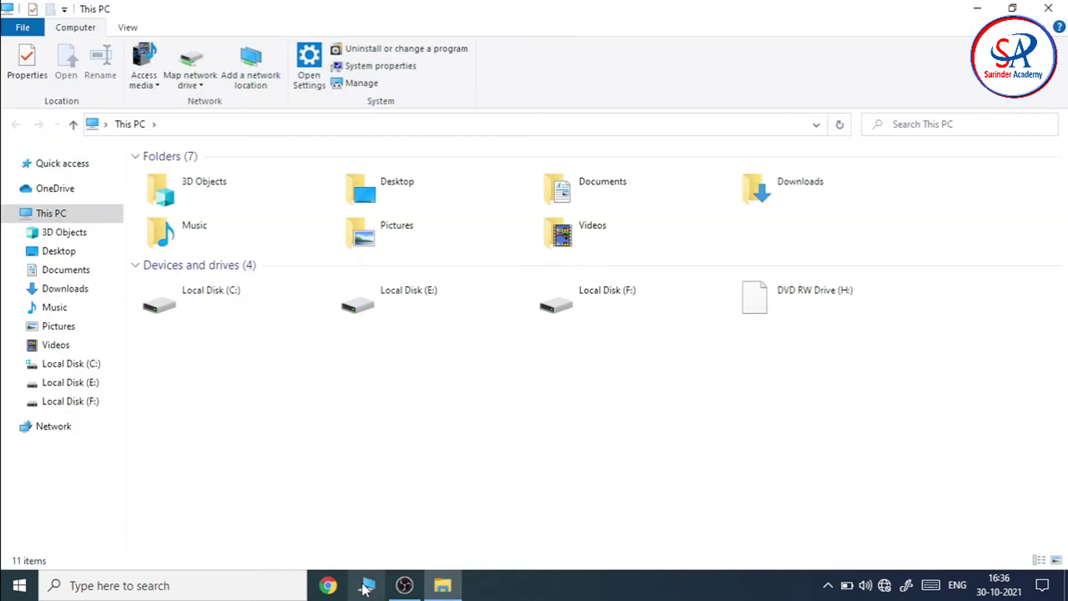
left_click(1047, 8)
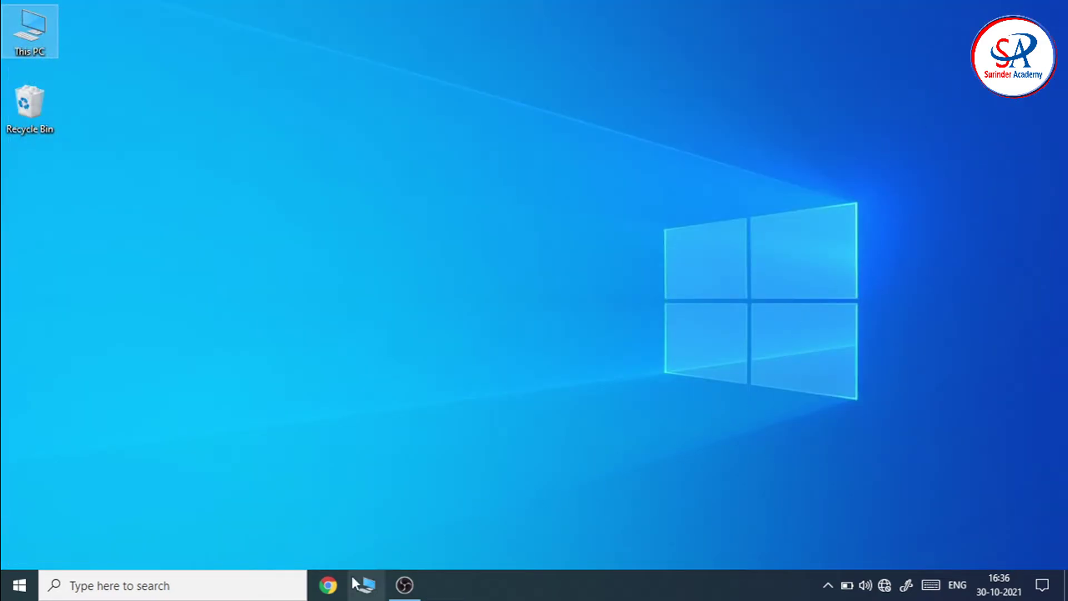
left_click(279, 583)
type("goo")
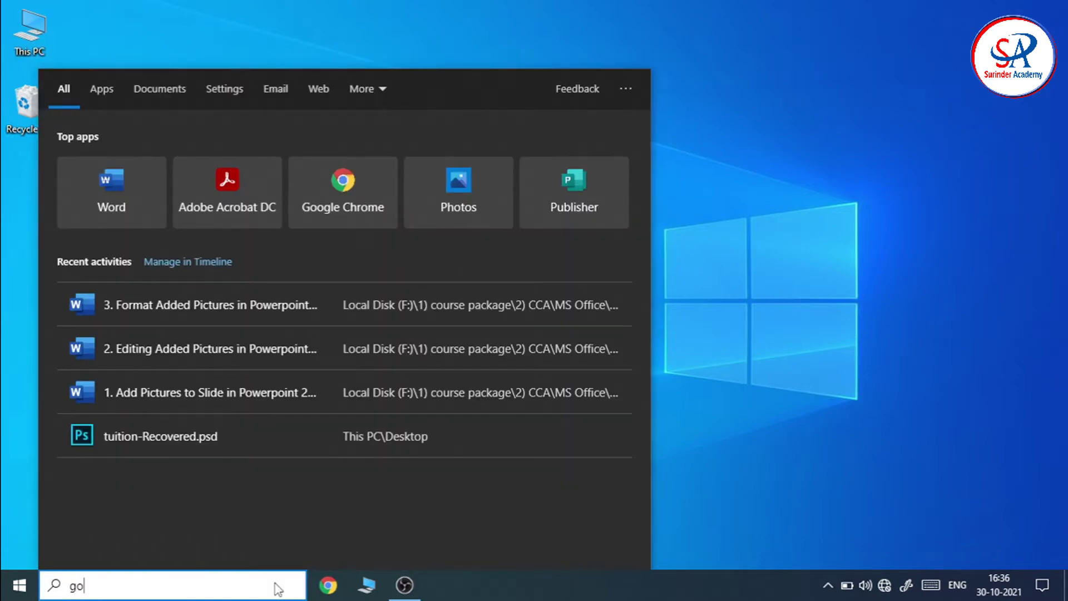
left_click(753, 264)
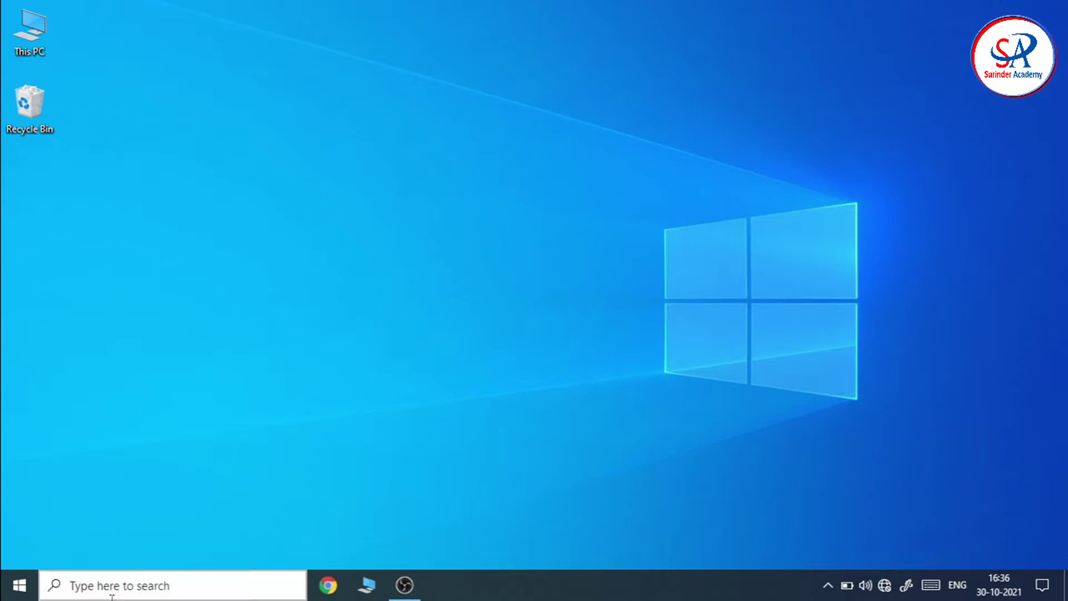
Step: Search Windows for "not" and pin Notepad to the taskbar
left_click(137, 581)
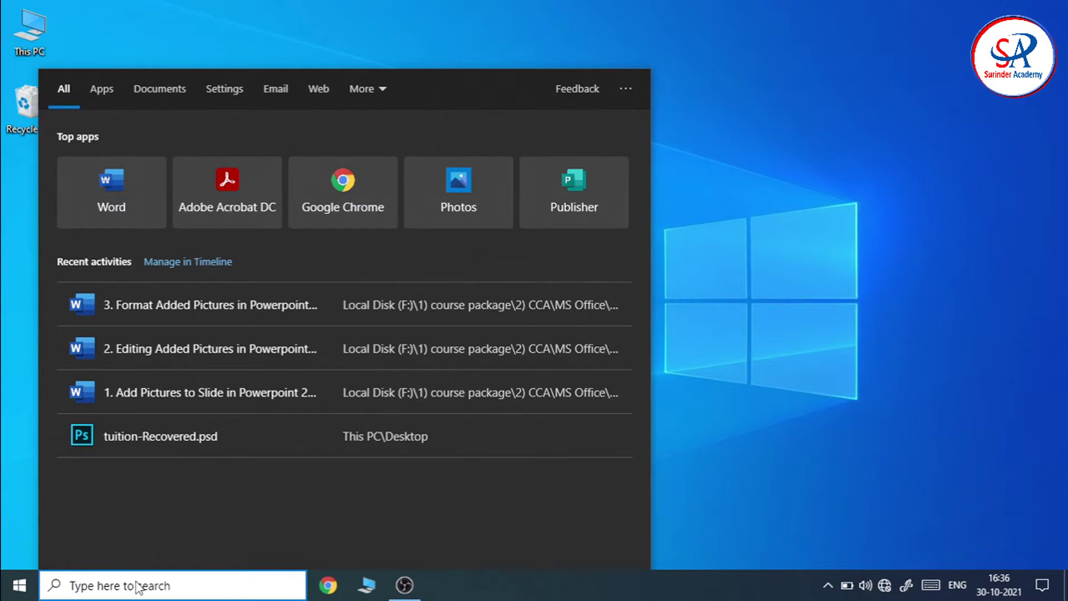
type("not")
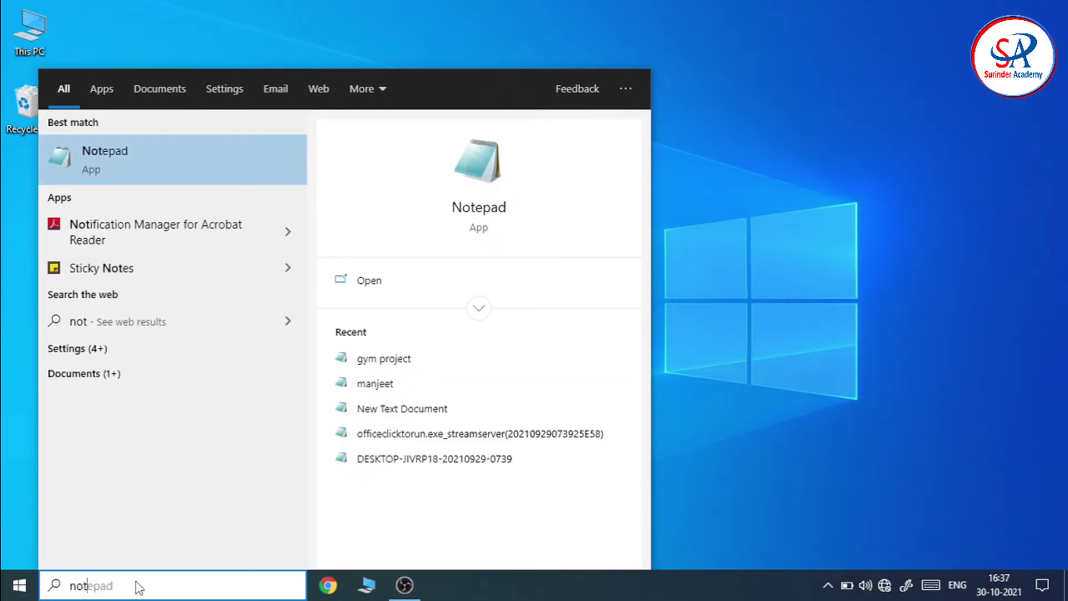
right_click(192, 152)
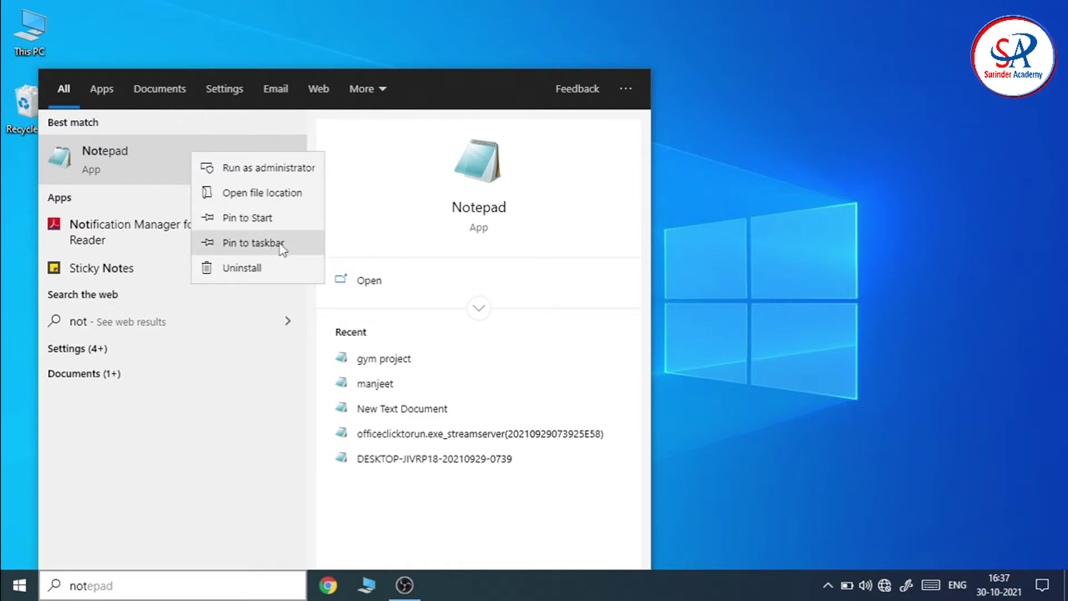
left_click(279, 245)
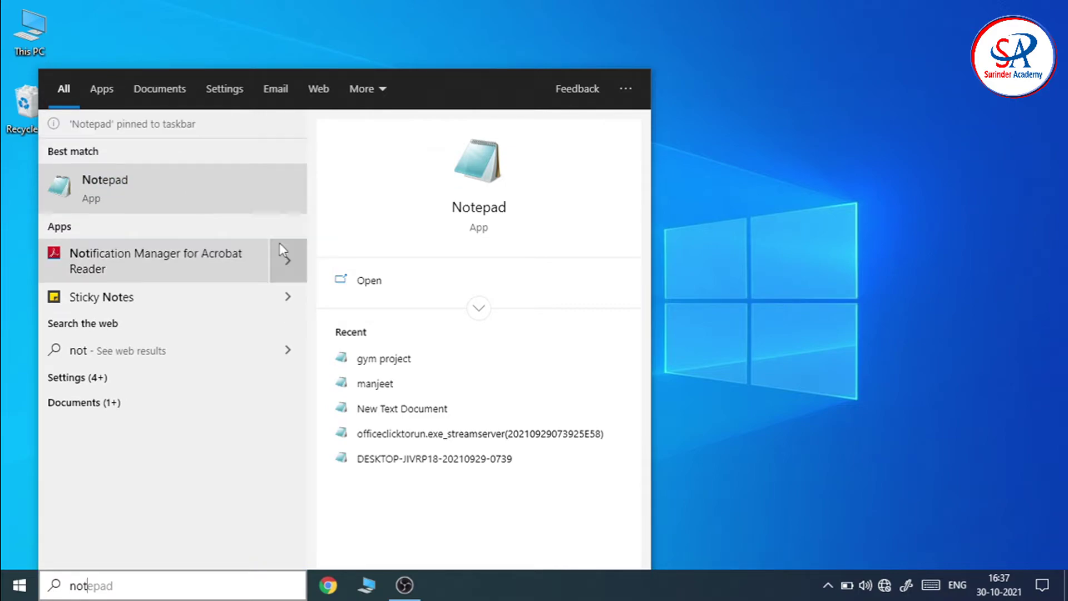
left_click(726, 171)
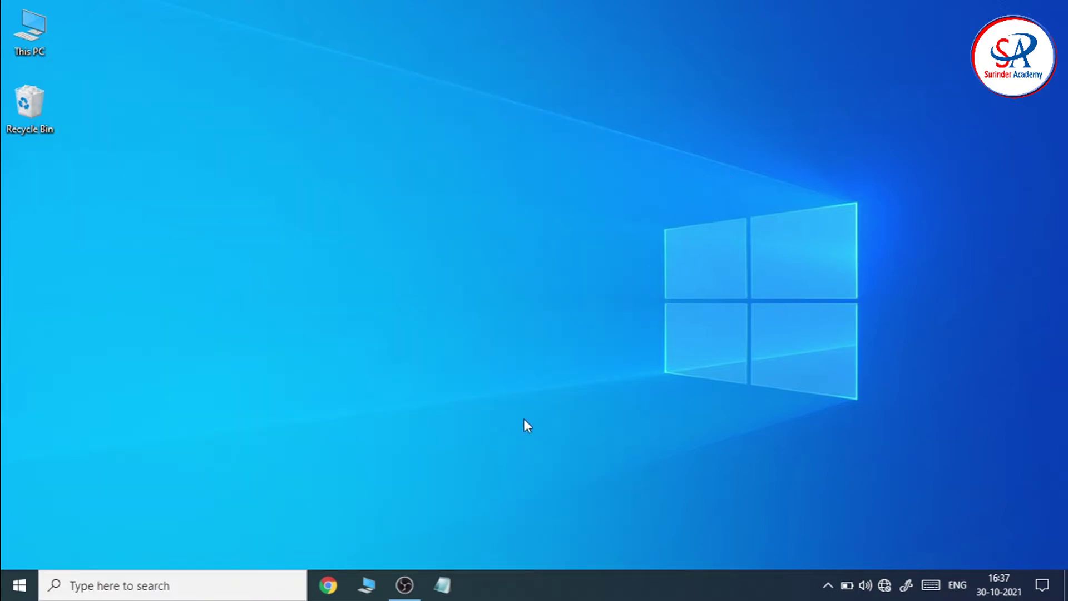
Step: Unpin Notepad from the taskbar
right_click(443, 585)
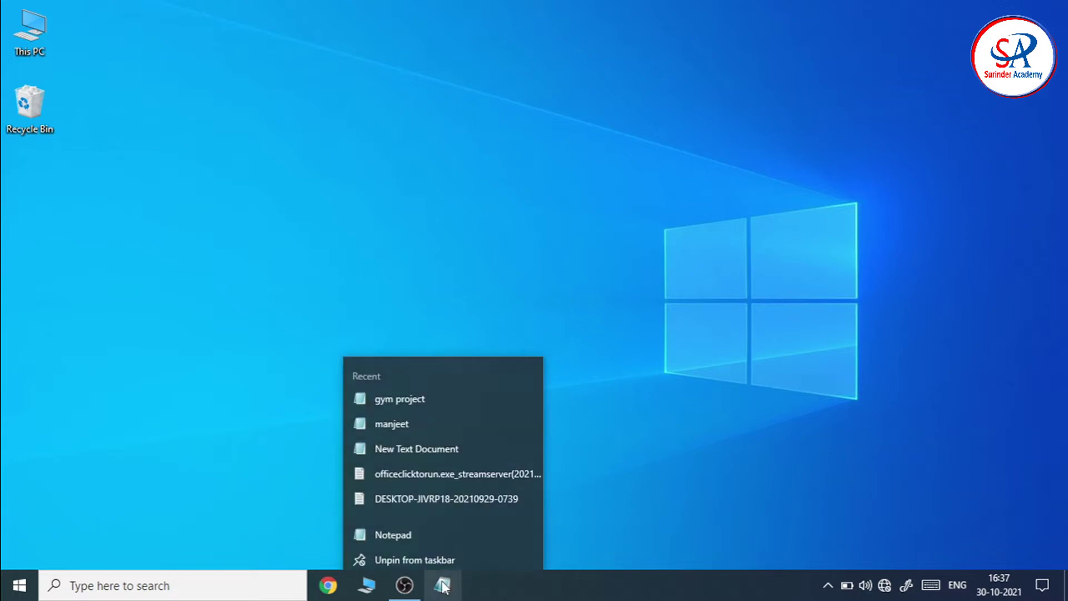
left_click(459, 552)
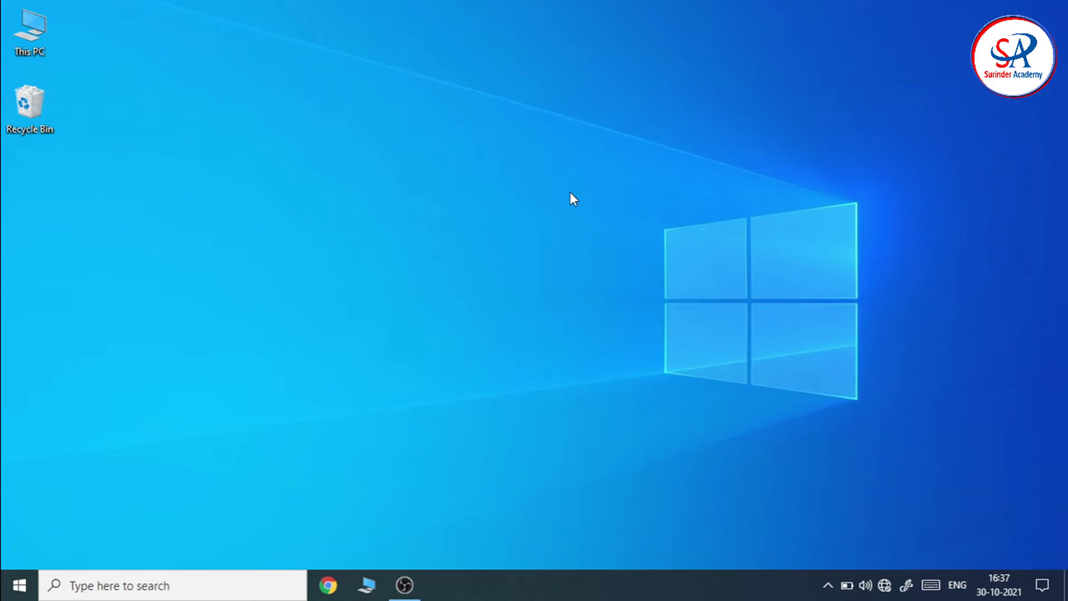
Step: Open the taskbar settings and turn off "Lock the taskbar"
right_click(477, 589)
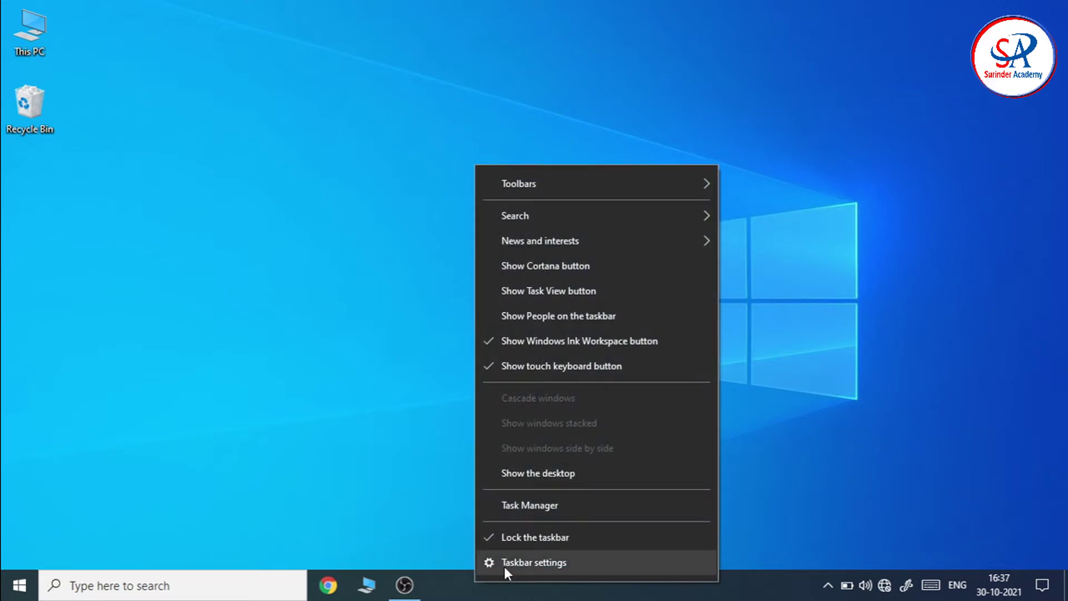
left_click(504, 567)
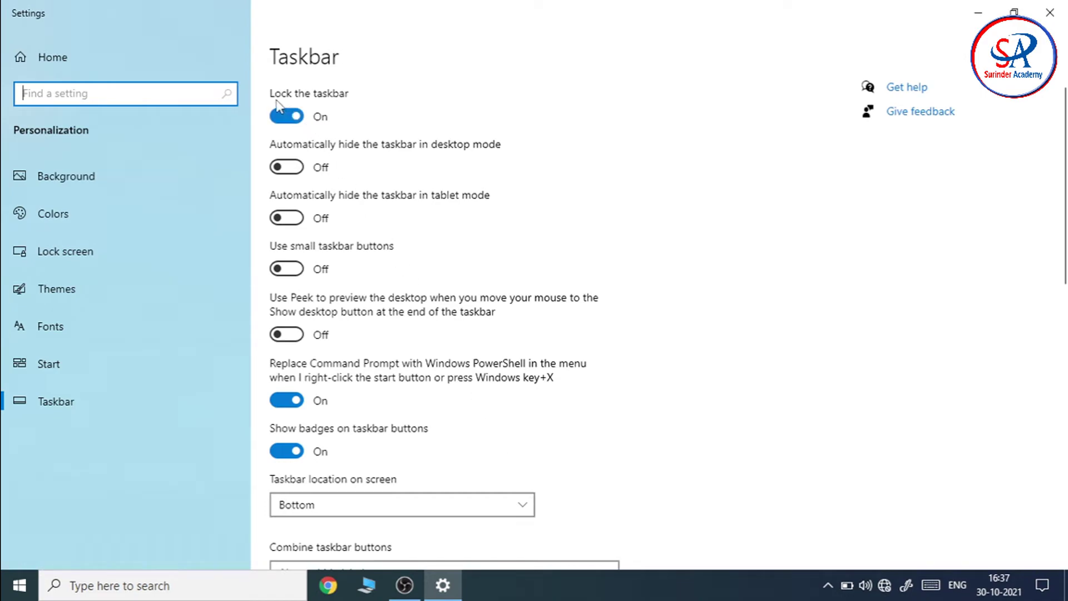
left_click(286, 119)
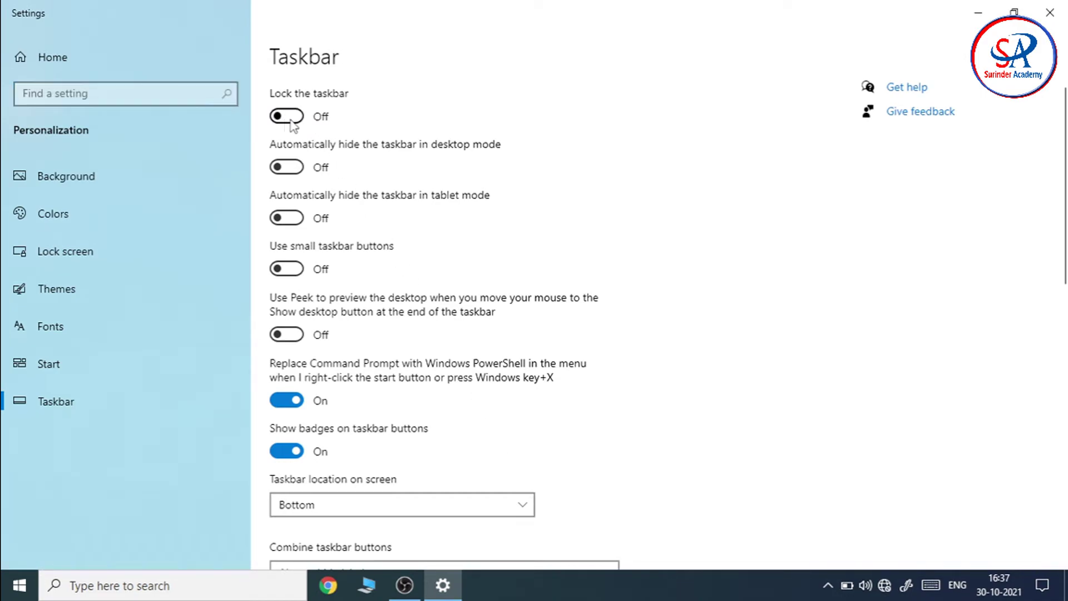
Step: Move the unlocked taskbar to the left edge of the screen, and from there to the top edge
left_click(592, 596)
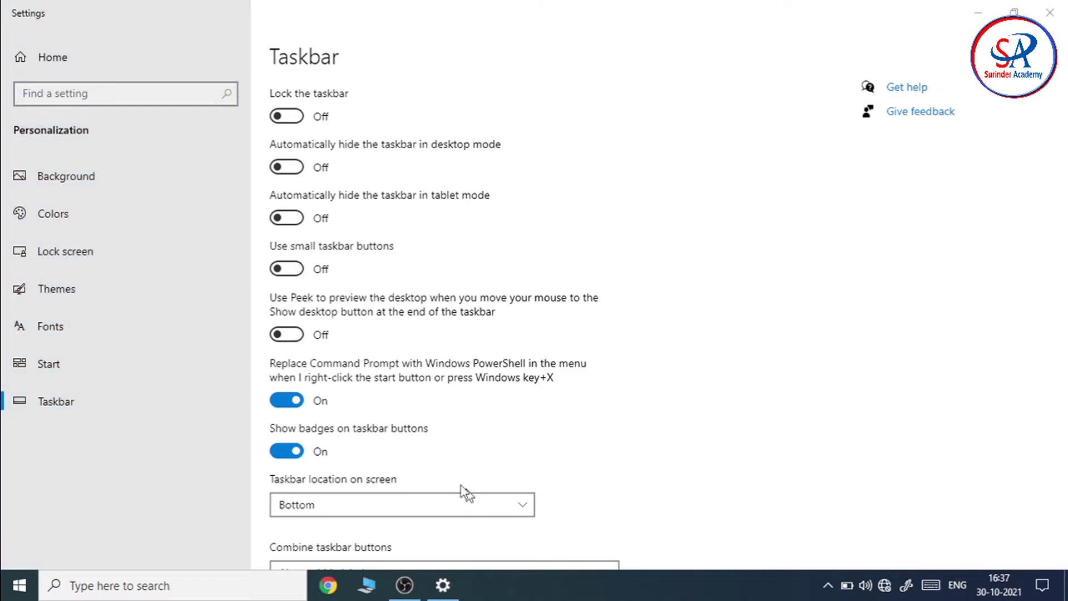
left_click_drag(466, 492, 90, 281)
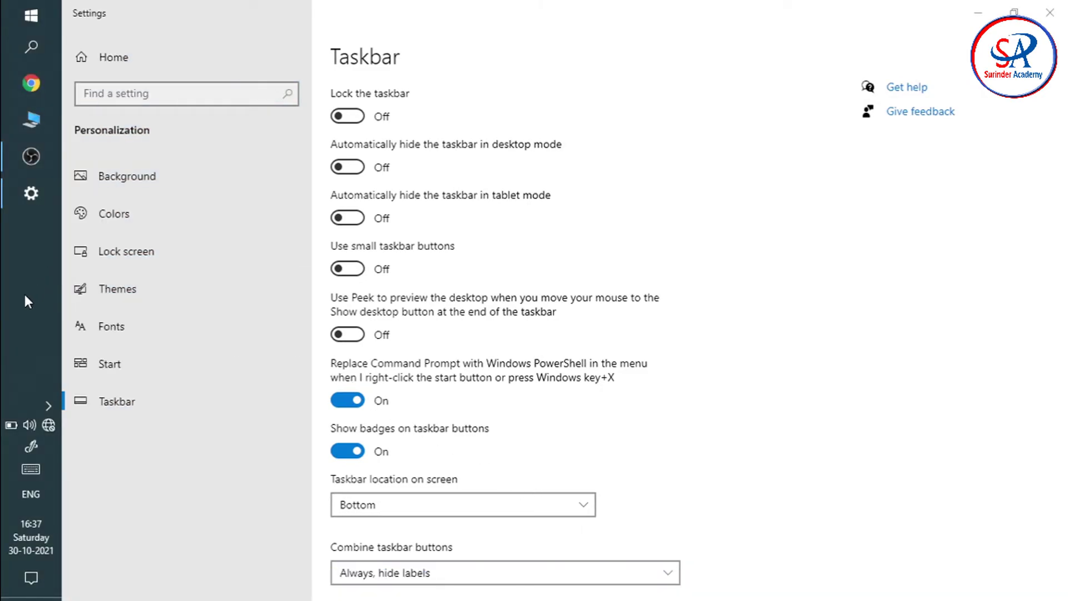
left_click_drag(27, 292, 332, 119)
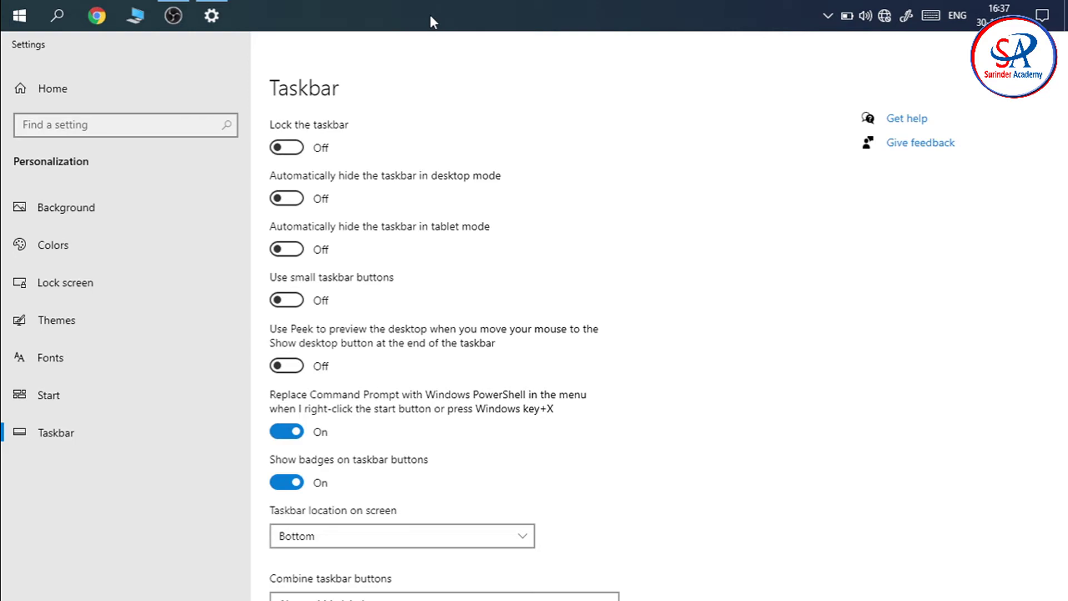
Step: Move the unlocked taskbar to the right edge of the screen, and from there back to the bottom edge
left_click_drag(429, 15, 1002, 224)
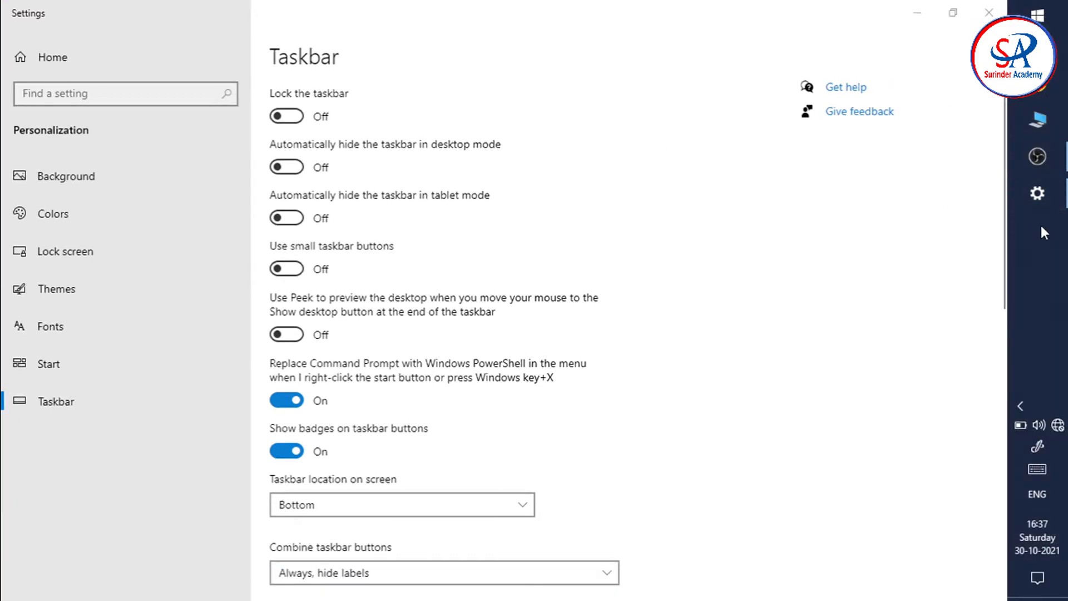
left_click_drag(1057, 250, 571, 580)
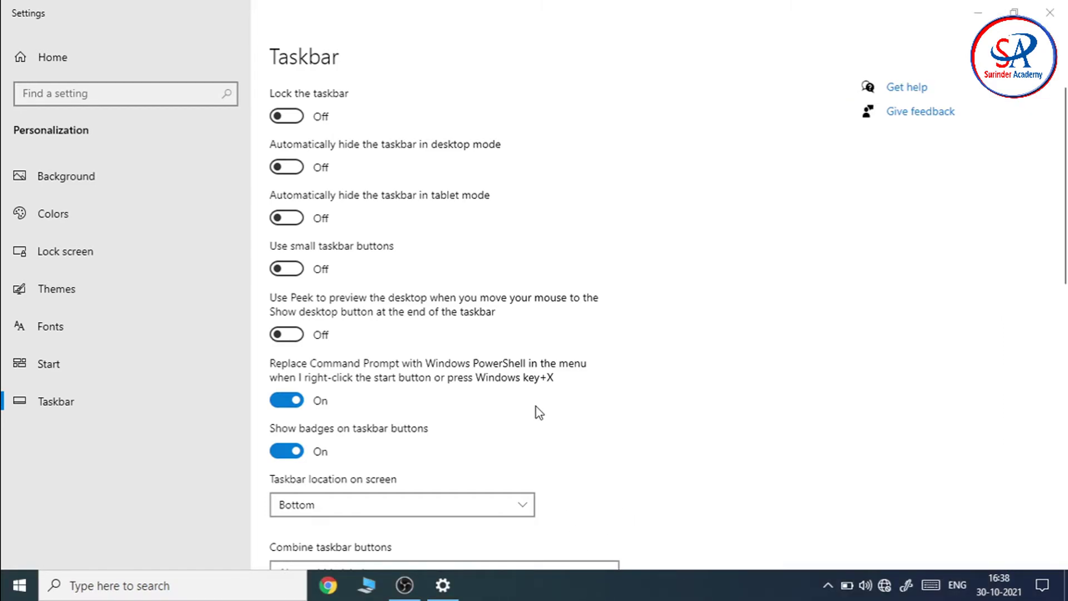
Step: Turn on "Lock the taskbar" and try to move the locked taskbar
left_click(287, 119)
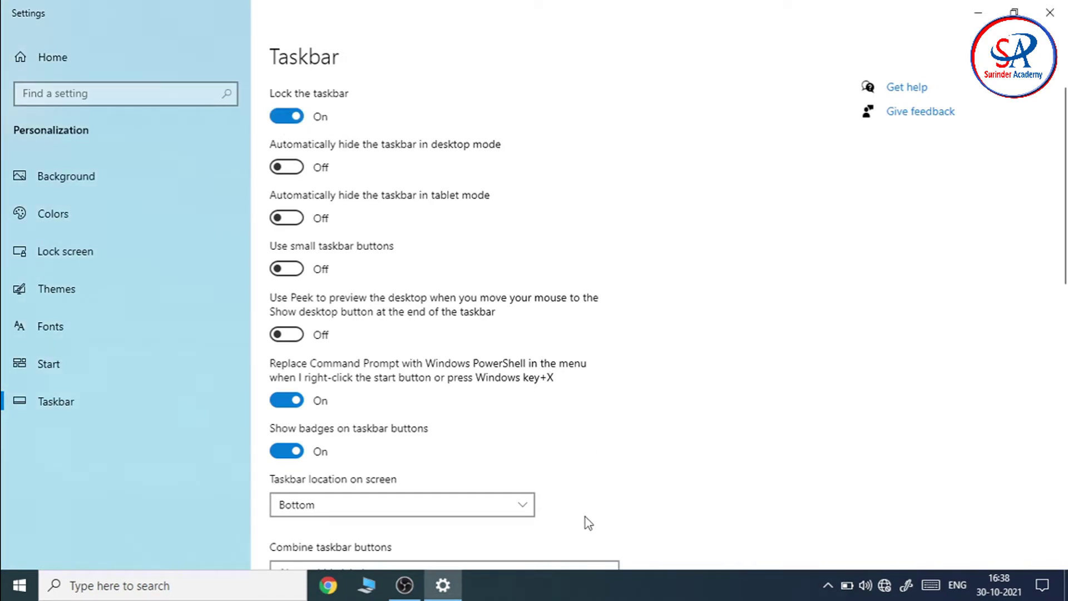
left_click(586, 583)
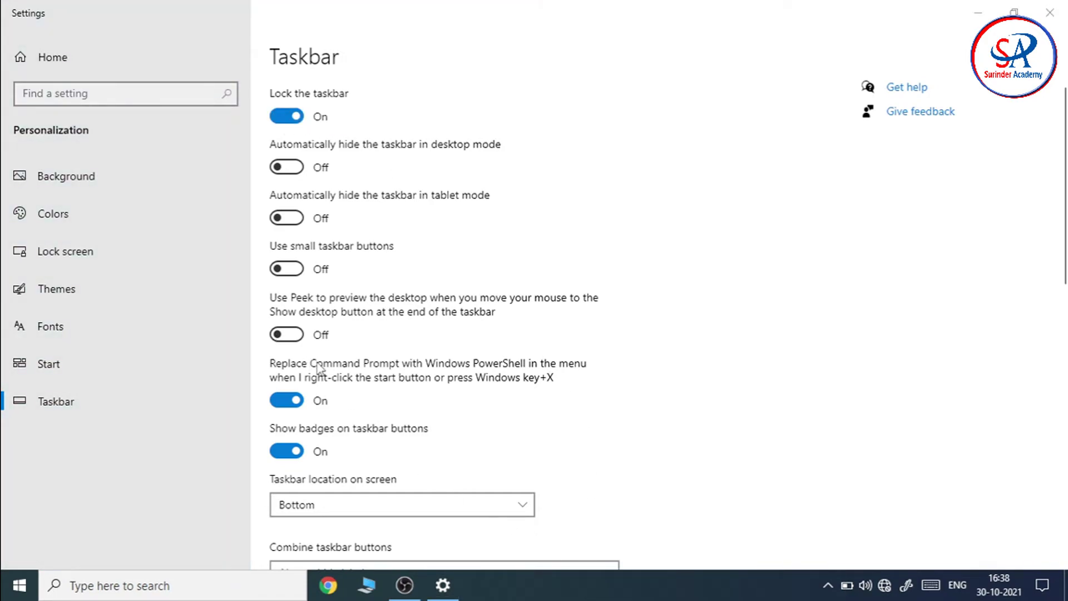
left_click(684, 564)
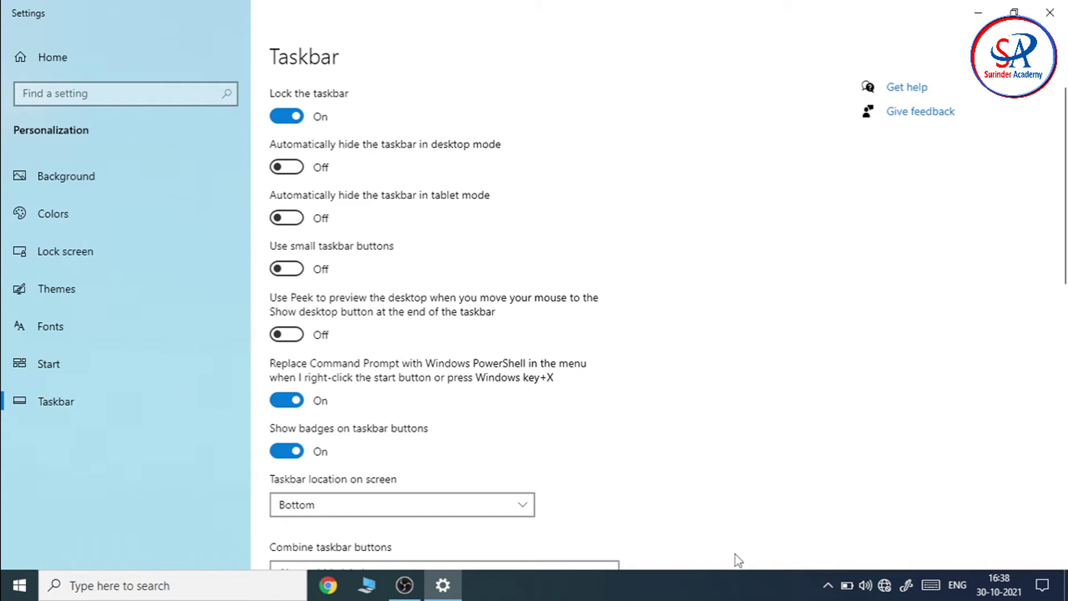
left_click(749, 592)
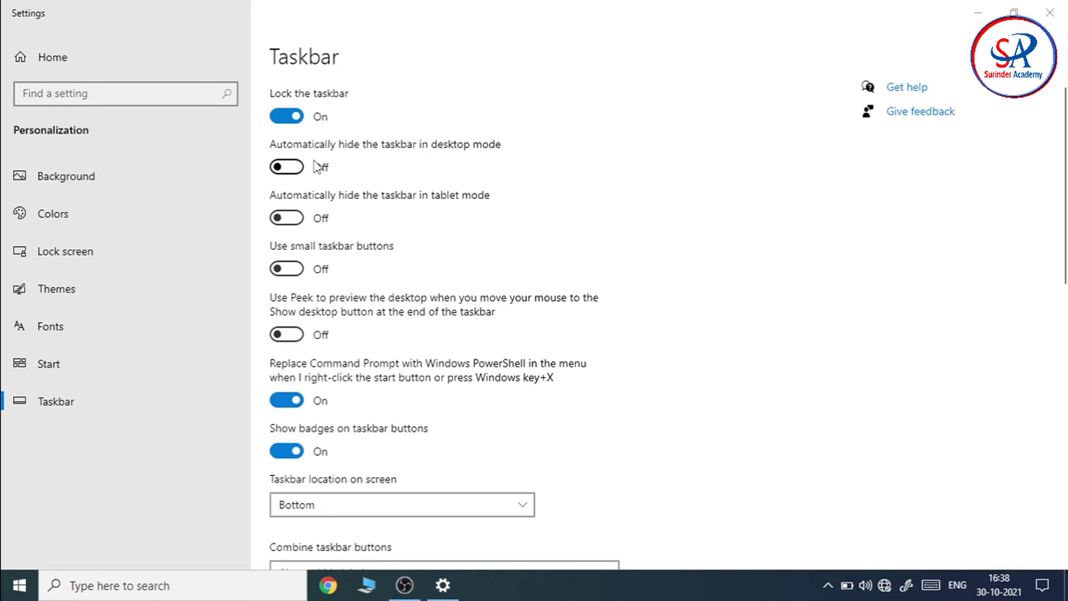
Step: Turn on "Automatically hide the taskbar in desktop mode", reveal the hidden taskbar, and turn the option back off
left_click(289, 168)
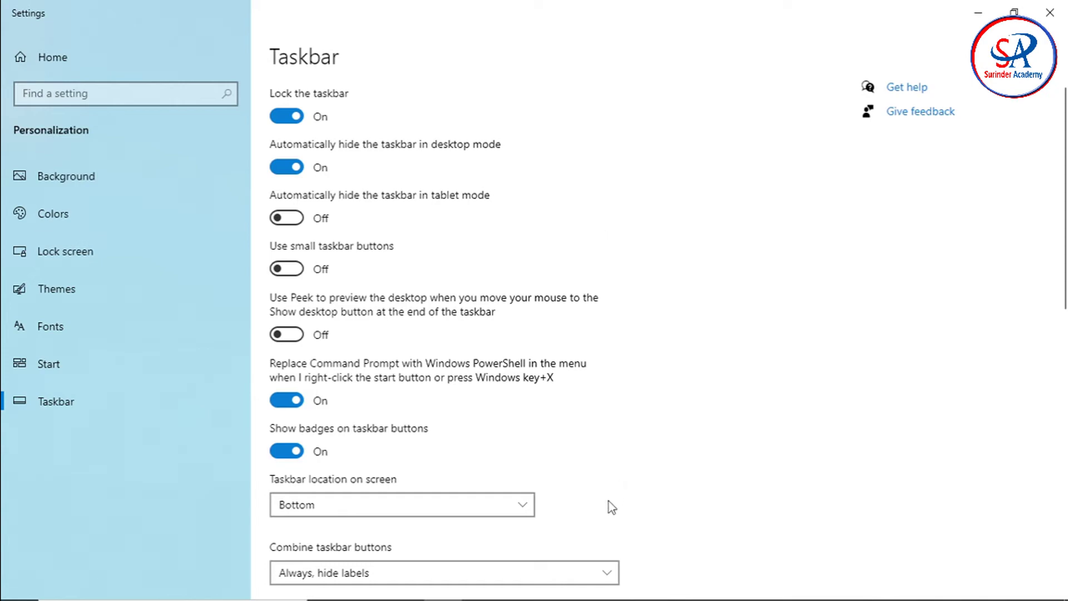
mouse_move(495, 598)
mouse_move(554, 595)
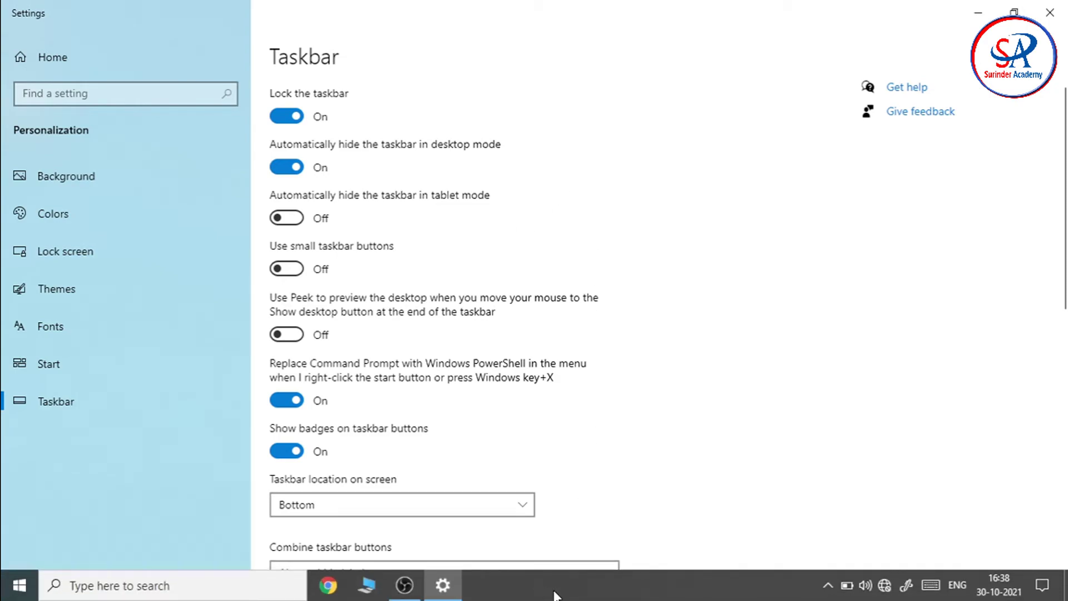
left_click(285, 169)
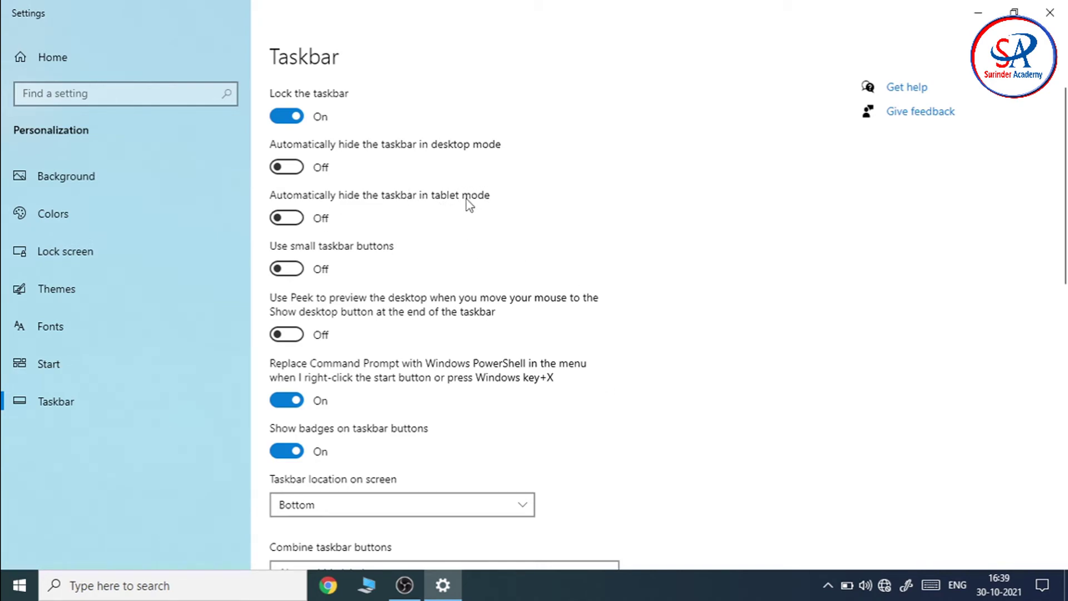
Step: Turn on "Use small taskbar buttons" to preview the compact taskbar, and turn the option back off
left_click(289, 269)
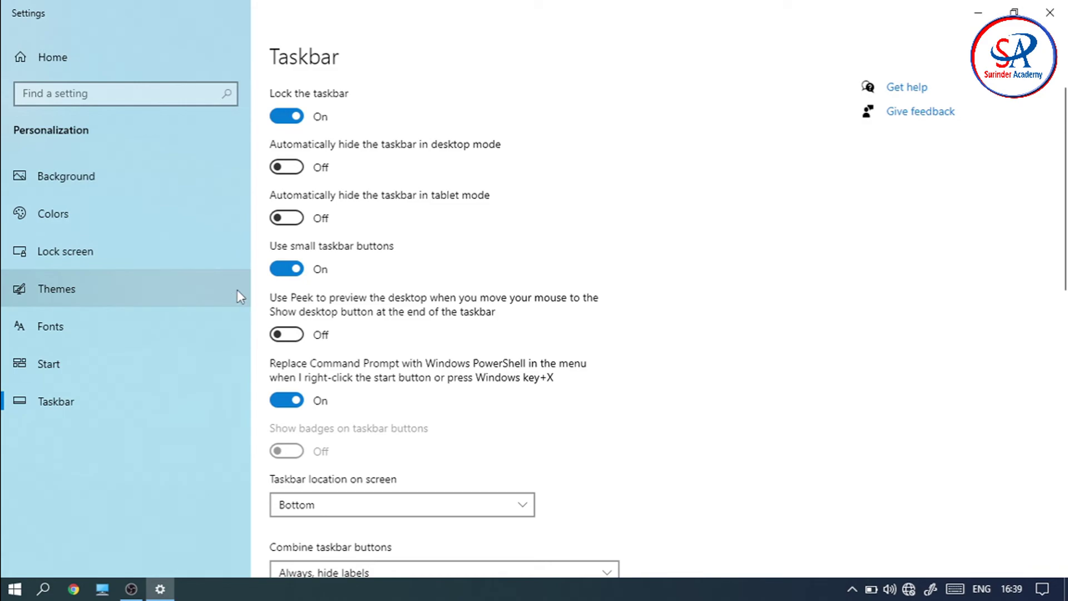
left_click(273, 270)
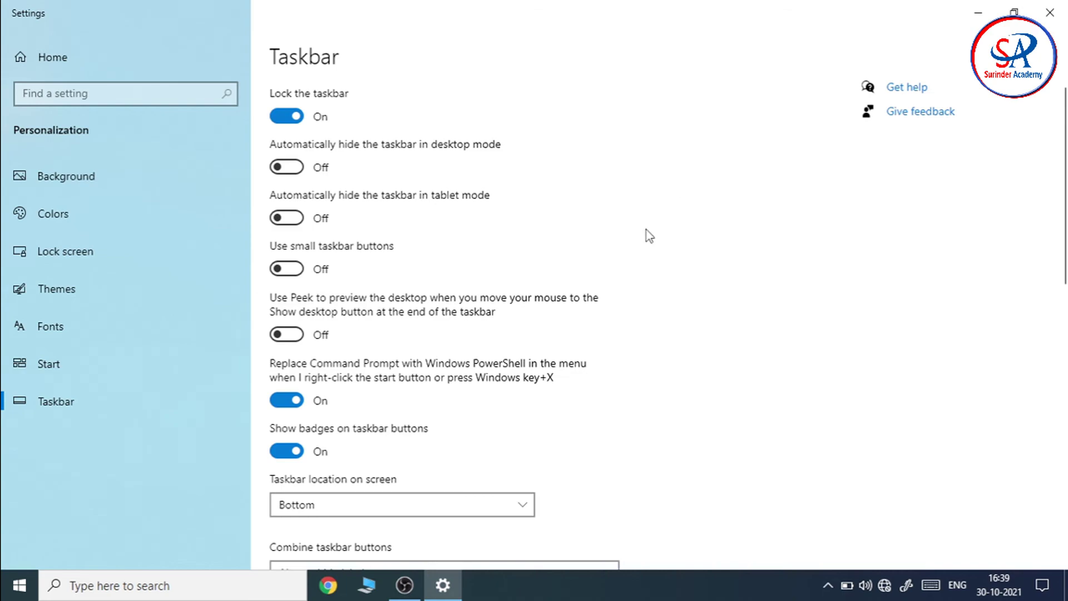
Step: Look over the remaining taskbar settings and close the Settings window
scroll(536, 395, "down", 6)
scroll(536, 396, "up", 6)
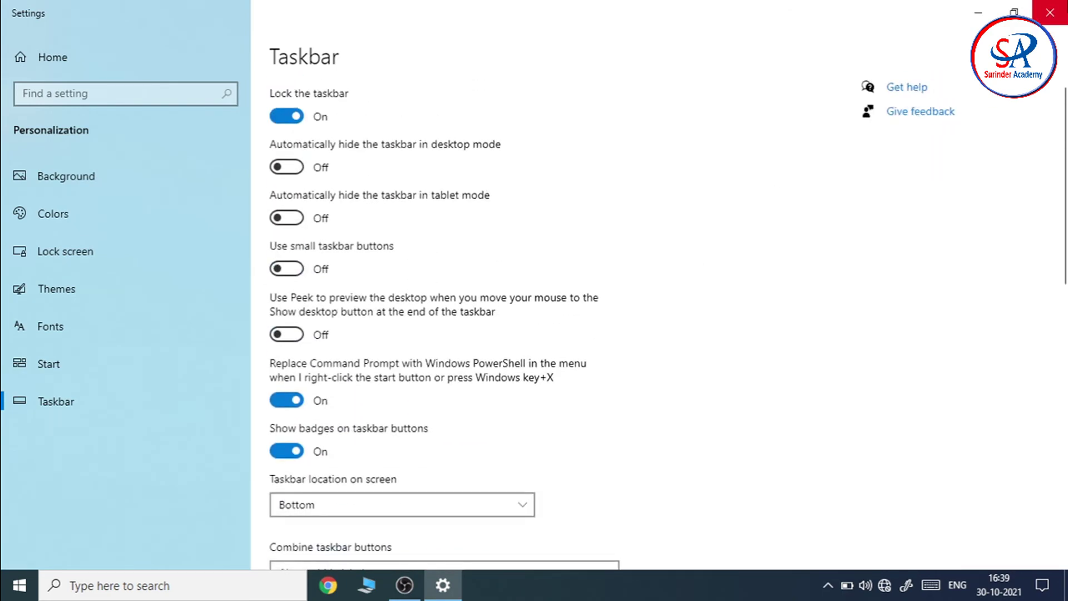
left_click(1050, 12)
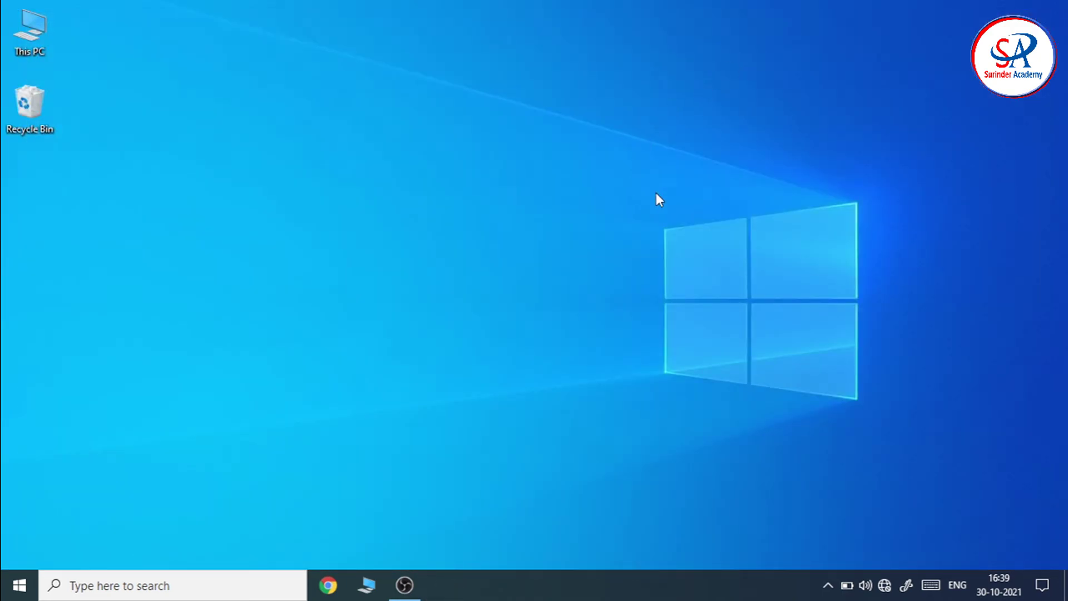
right_click(445, 148)
left_click(517, 200)
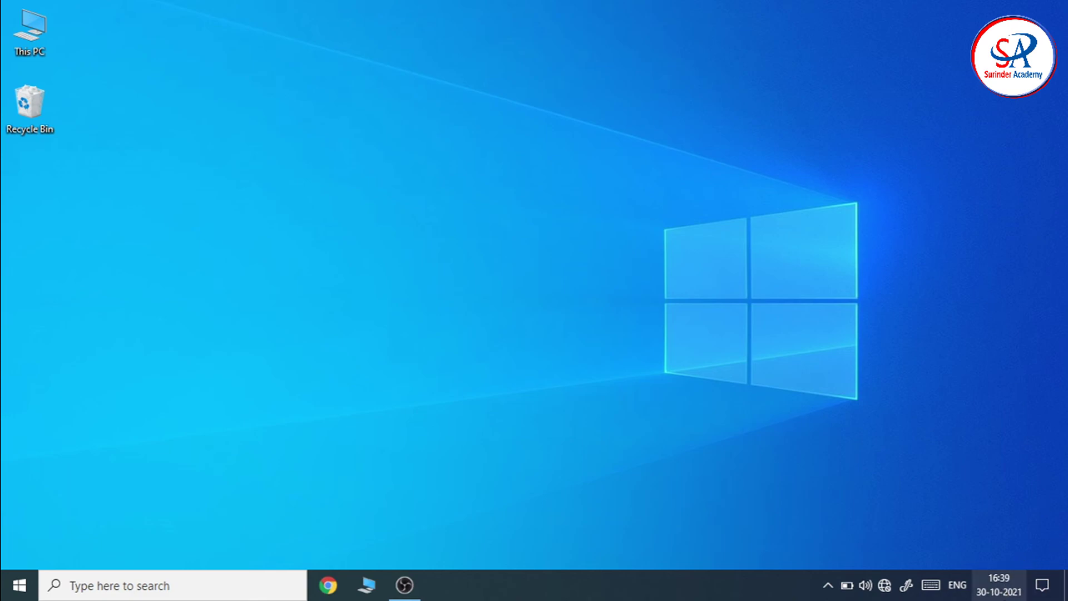
right_click(585, 165)
left_click(556, 212)
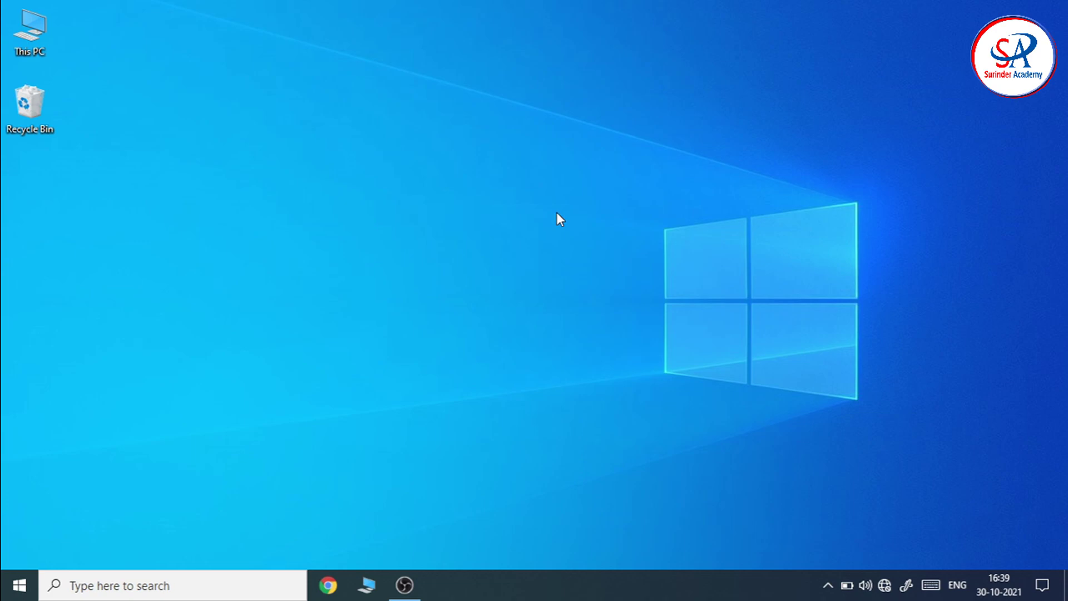